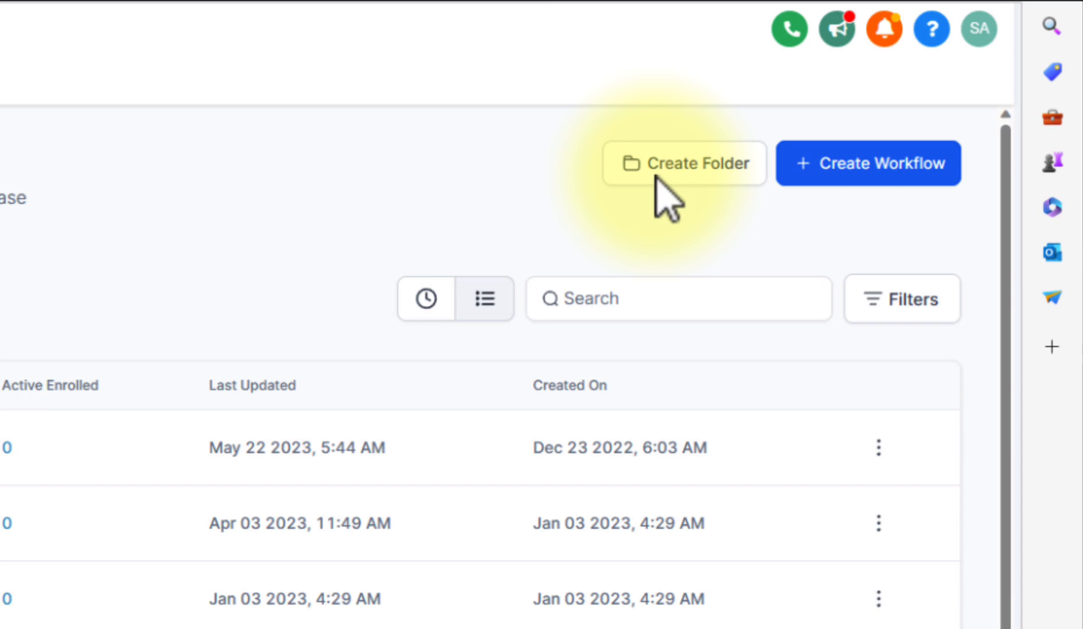
Create a new workflow from scratch and name it "Database Reactivation"
left_click(856, 168)
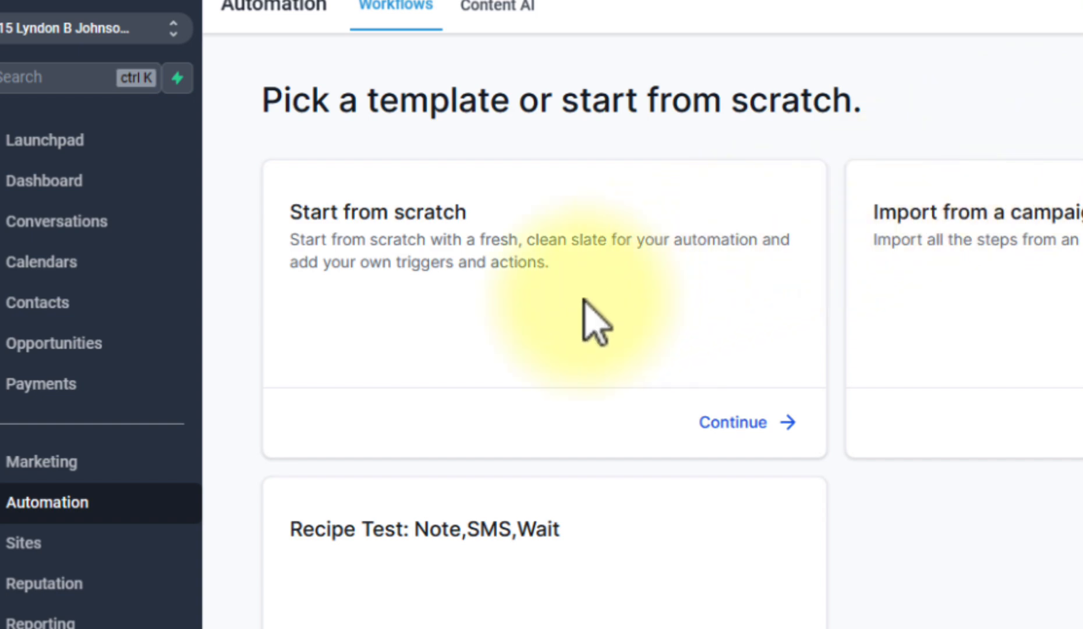
left_click(743, 418)
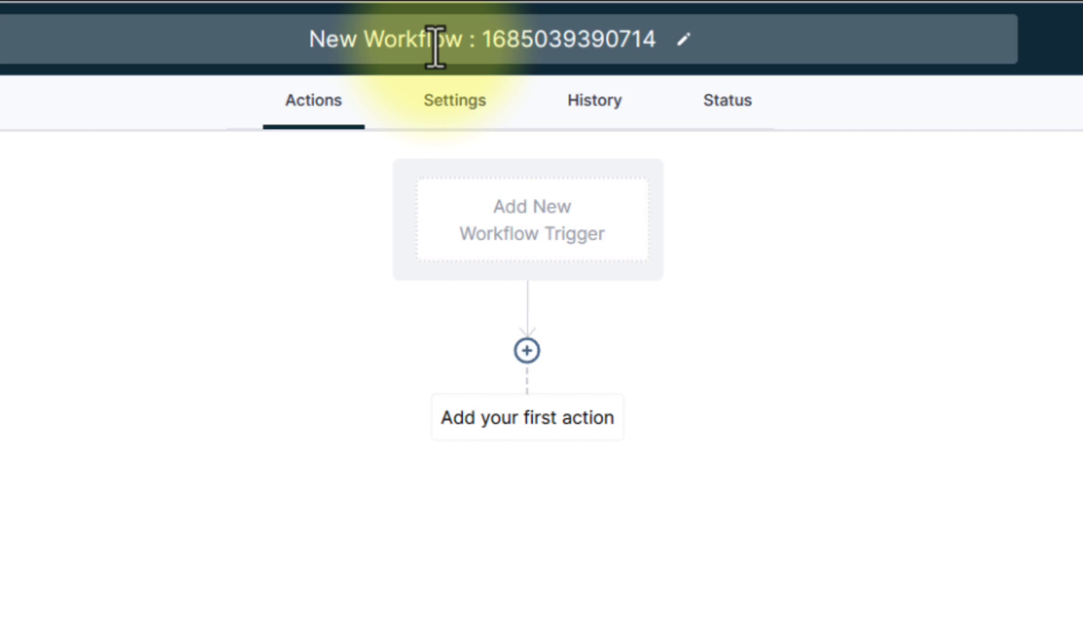
double_click(385, 39)
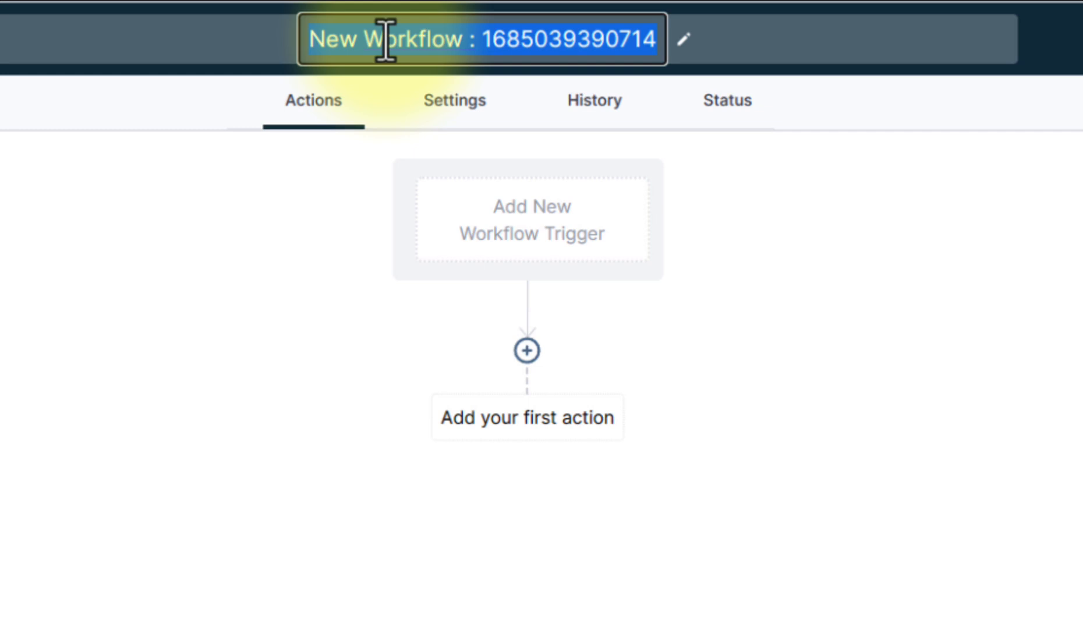
type("Database ")
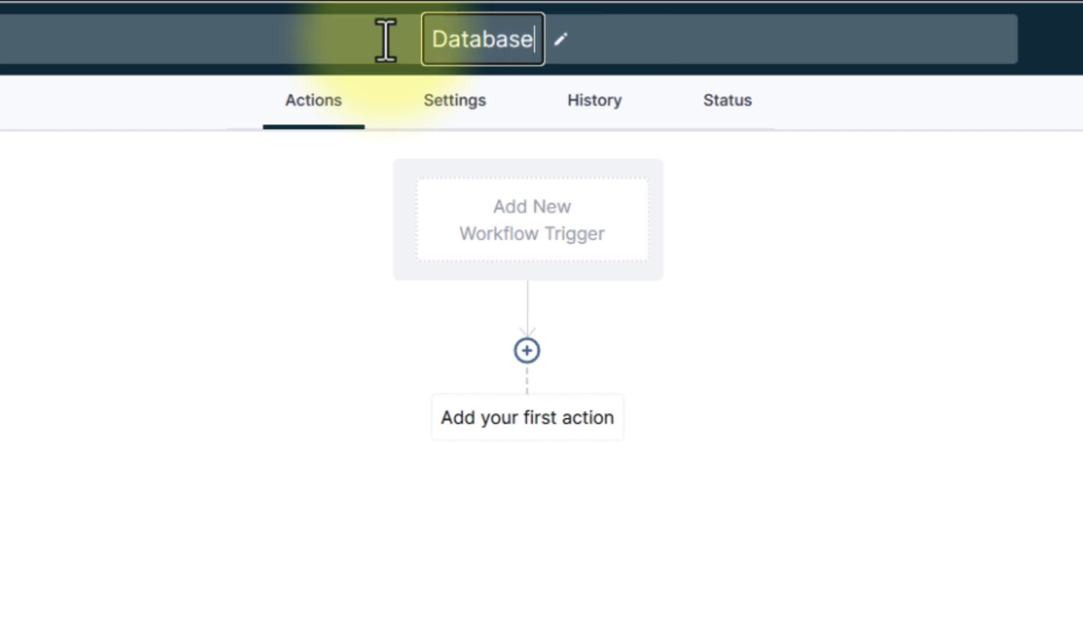
type("Reactib")
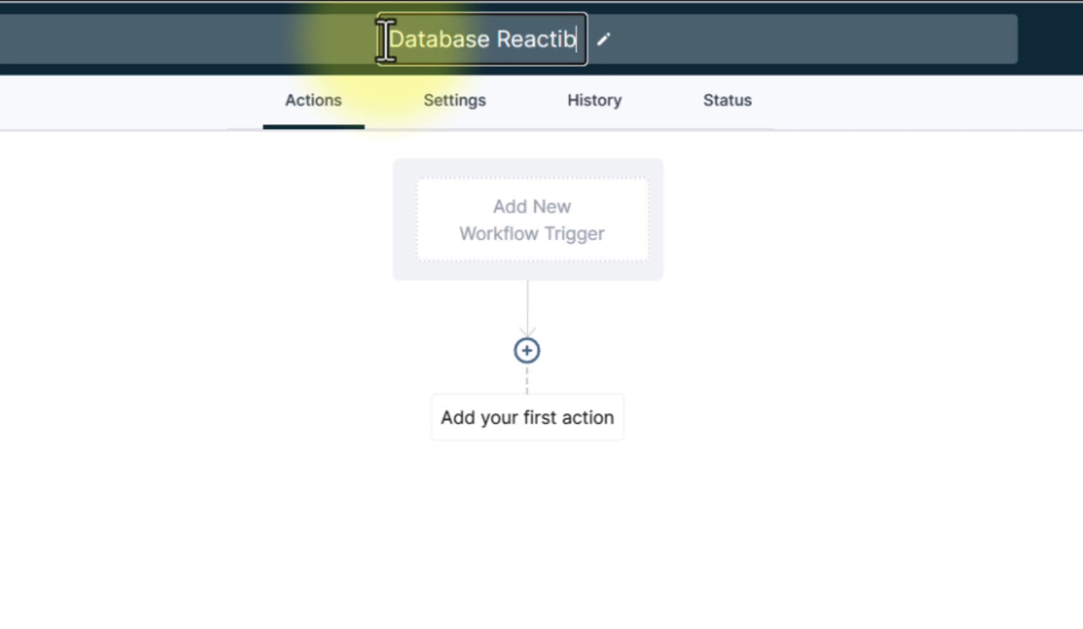
key("BackSpace")
type("vation")
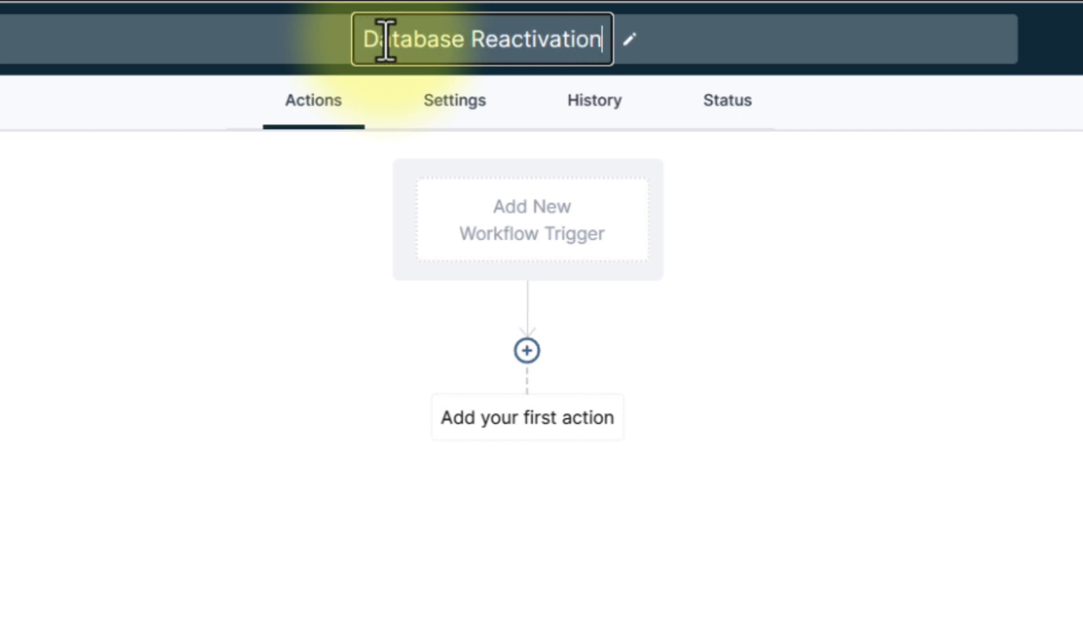
key("Return")
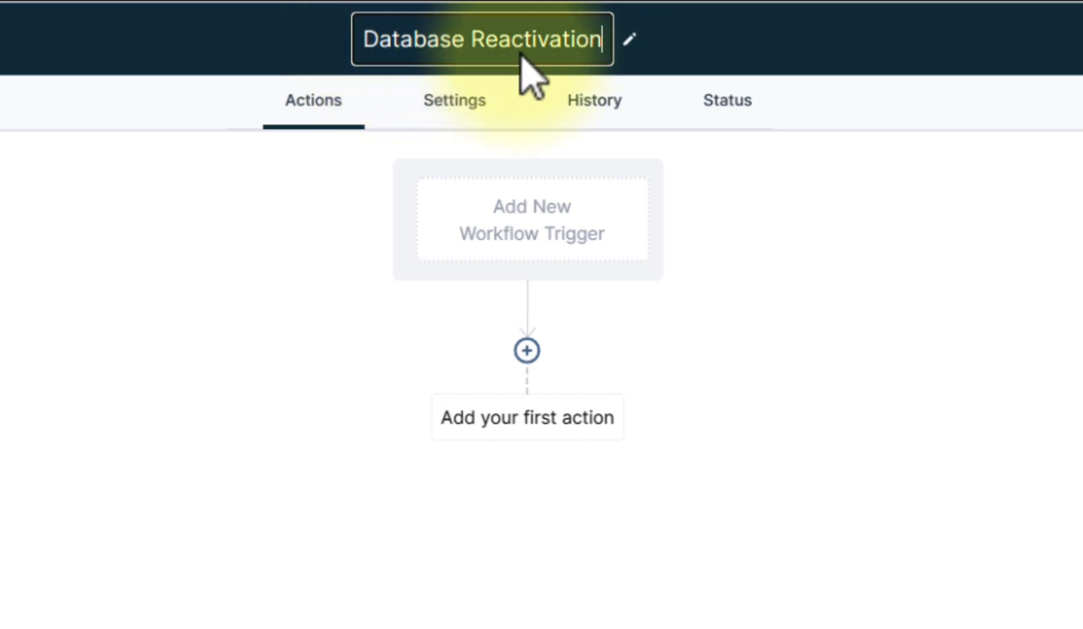
left_click(722, 198)
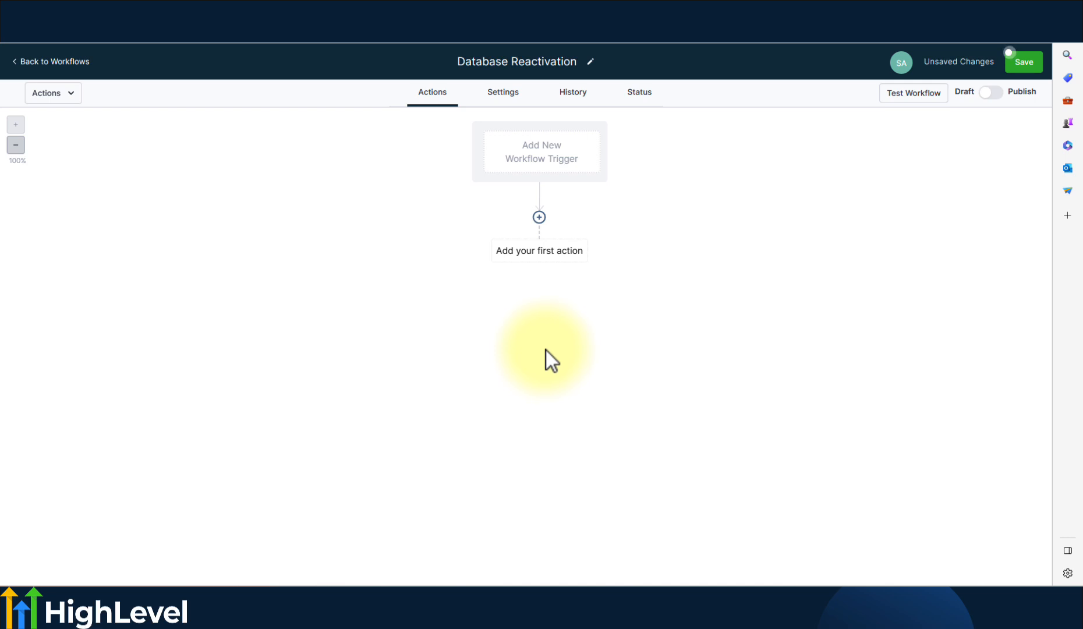
Choose Customer Booked Appointment as the trigger for the Database Reactivation workflow
left_click(544, 157)
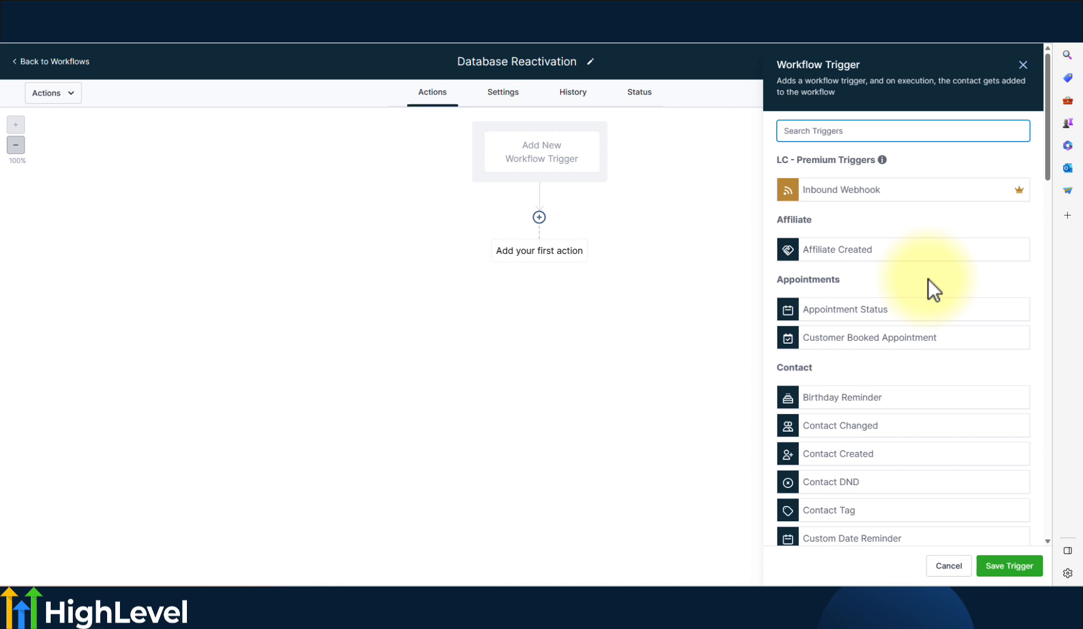
scroll(928, 280, "down", 1)
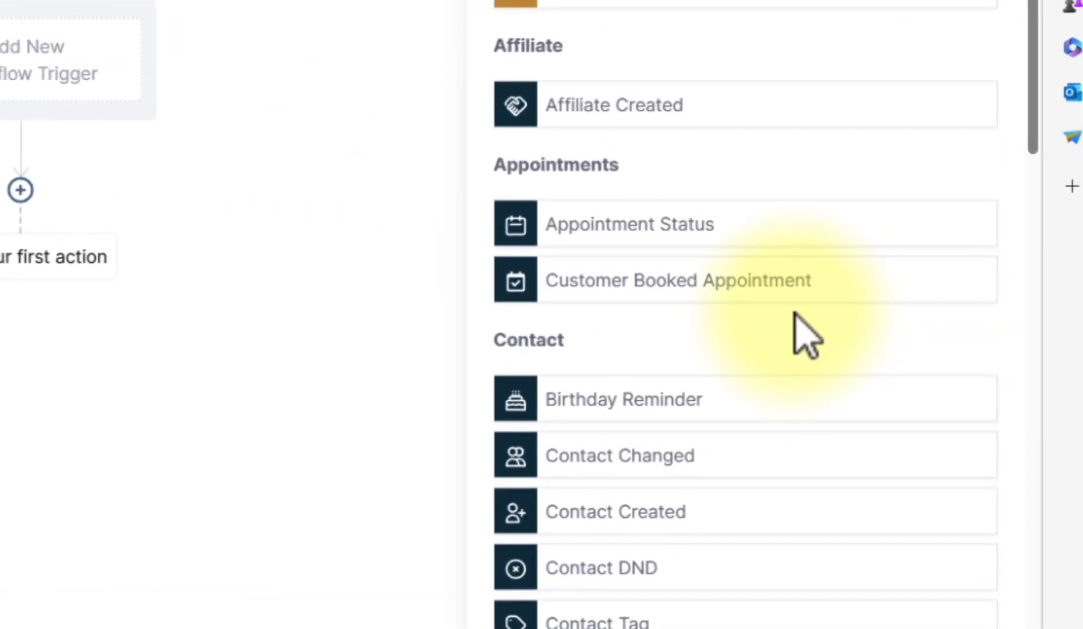
left_click(741, 283)
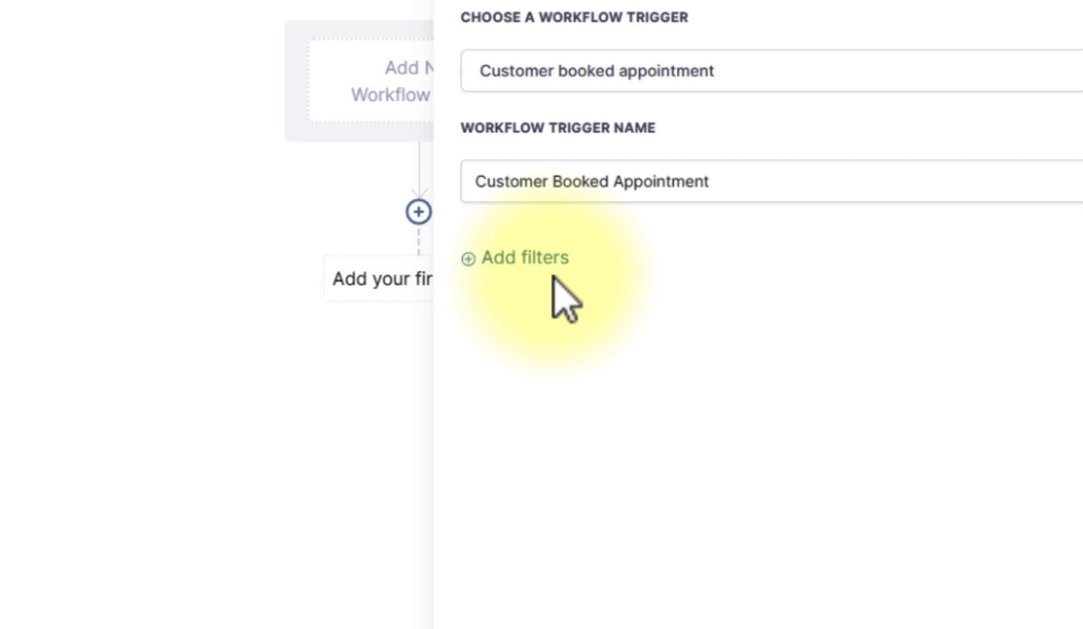
Add an "In calendar" filter to the trigger and set it to Consultation Calendar
left_click(526, 264)
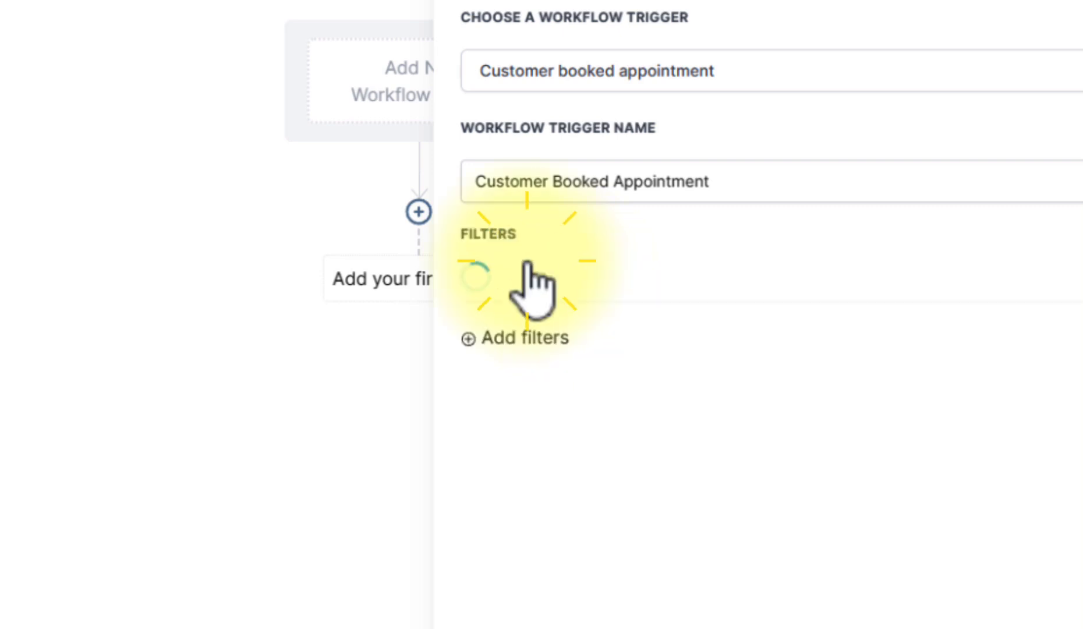
left_click(606, 271)
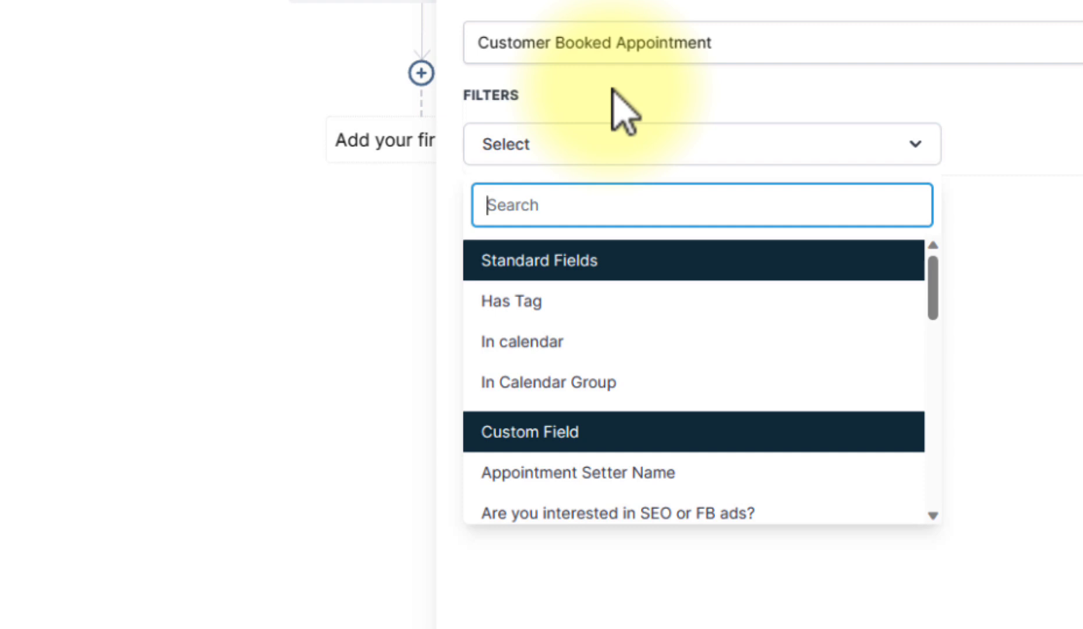
left_click(573, 341)
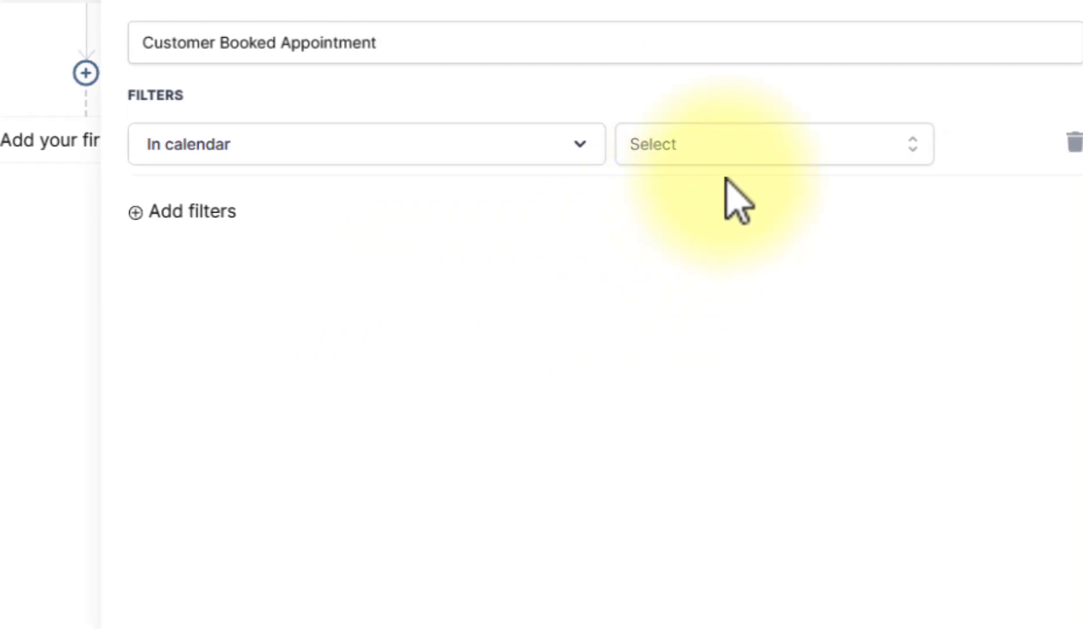
left_click(711, 156)
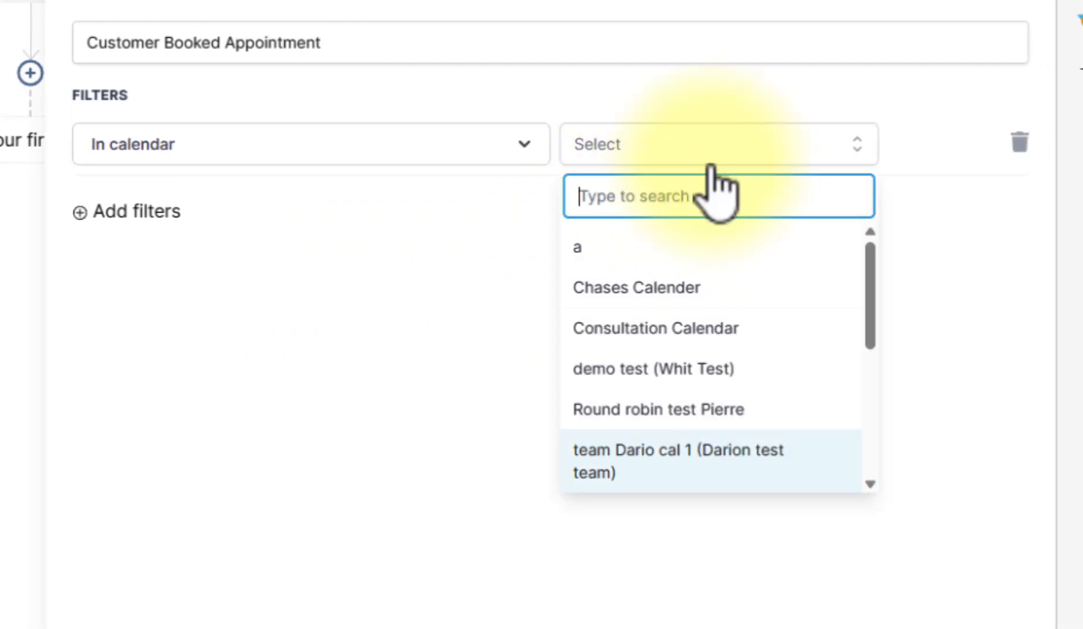
left_click(796, 333)
left_click(169, 214)
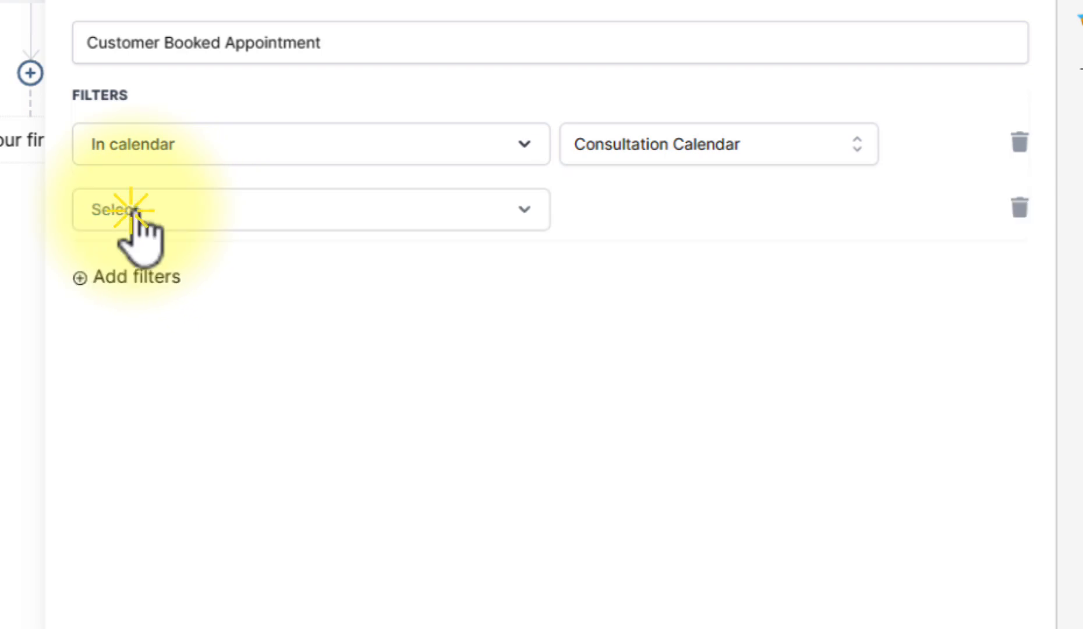
left_click(133, 211)
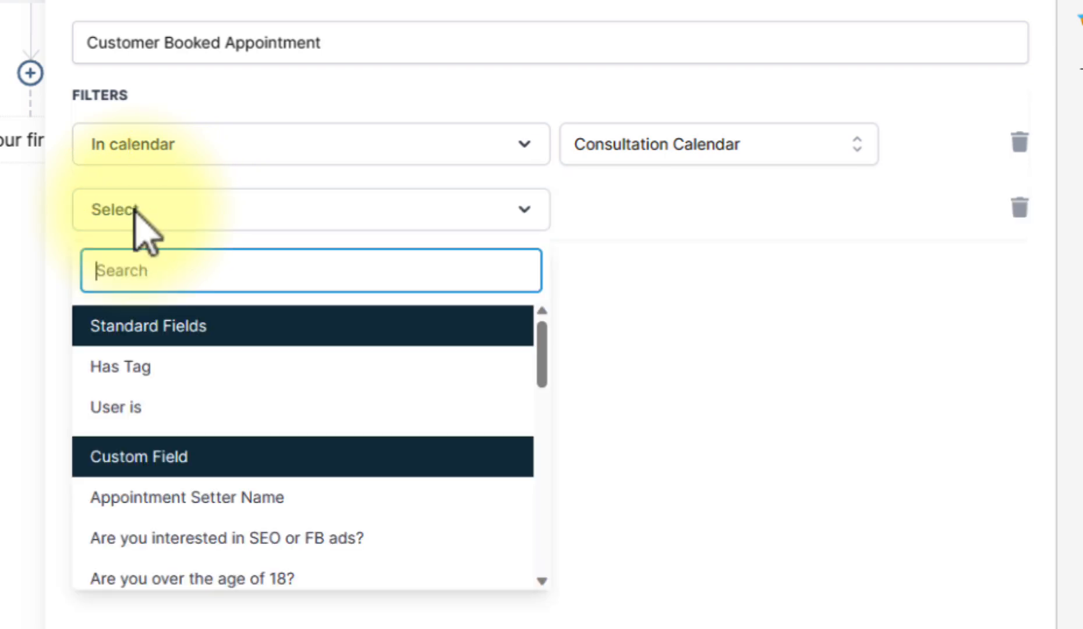
key("Down")
key("Down")
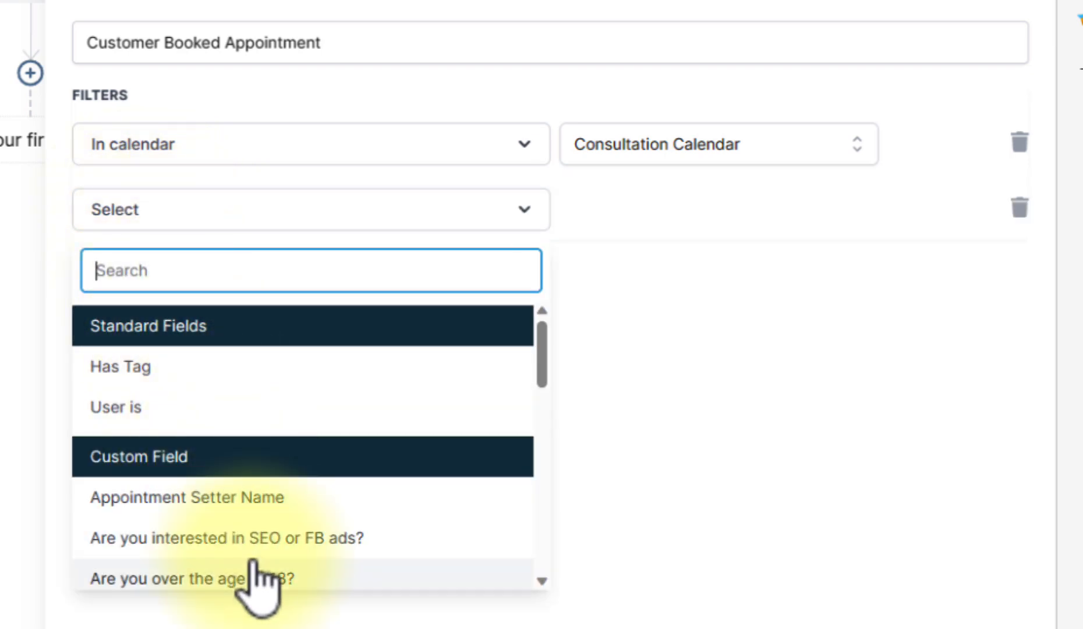
scroll(233, 541, "down", 2)
scroll(198, 495, "up", 2)
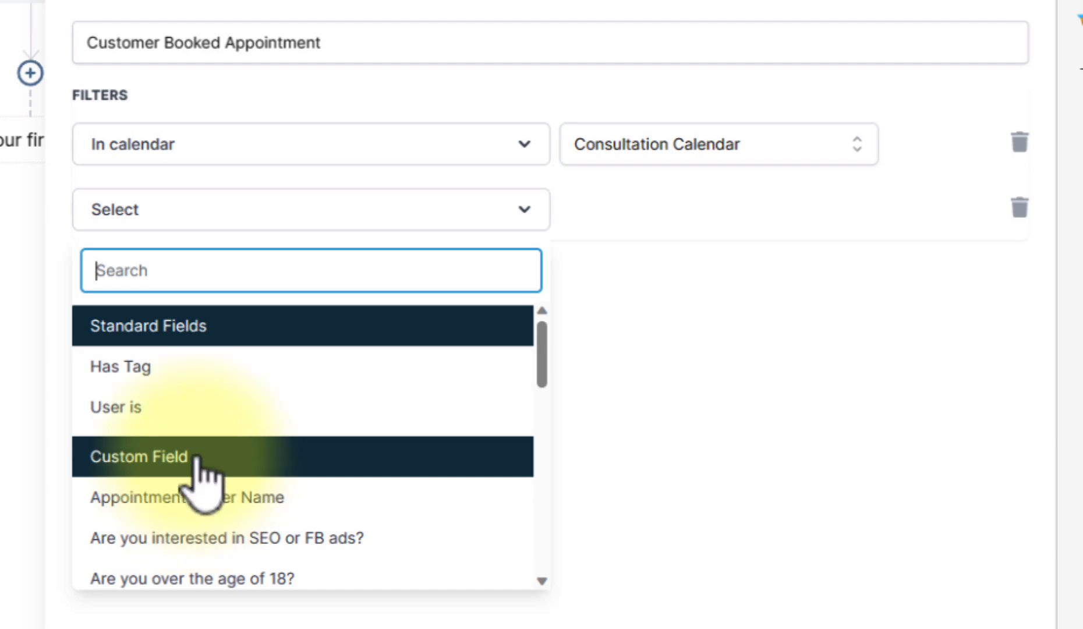
left_click(712, 373)
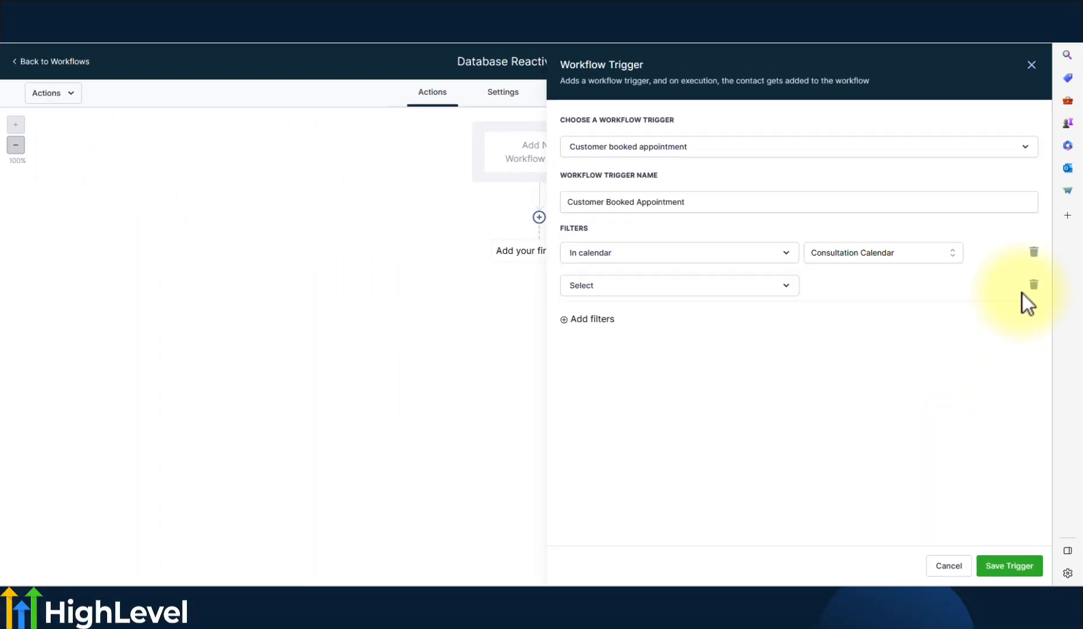
left_click(1034, 285)
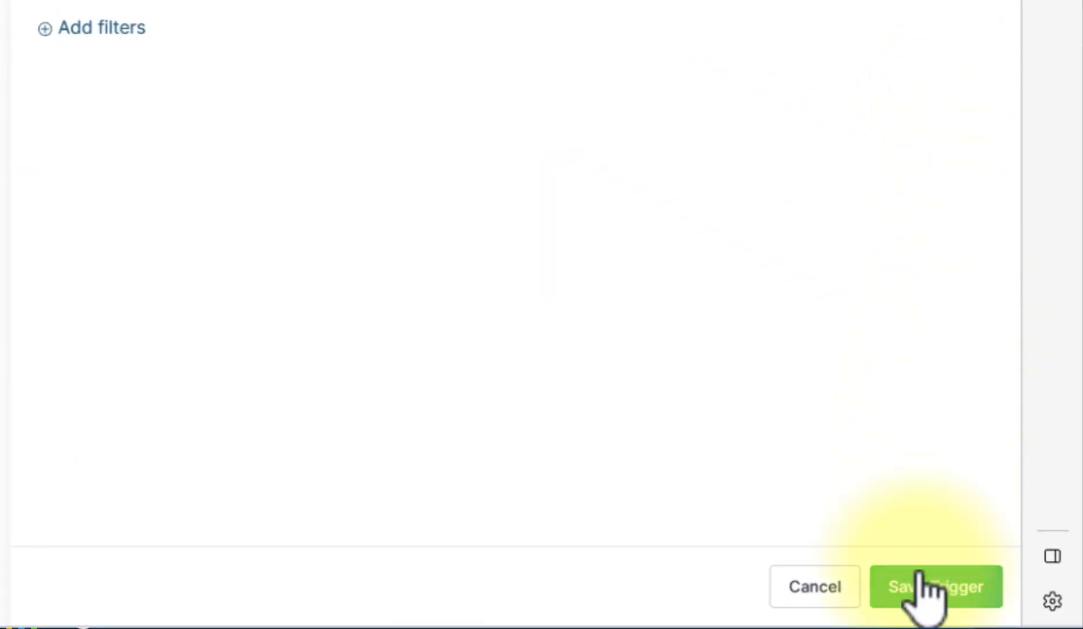
Save the Customer Booked Appointment trigger and add a Send Email action as the workflow's first action
left_click(916, 587)
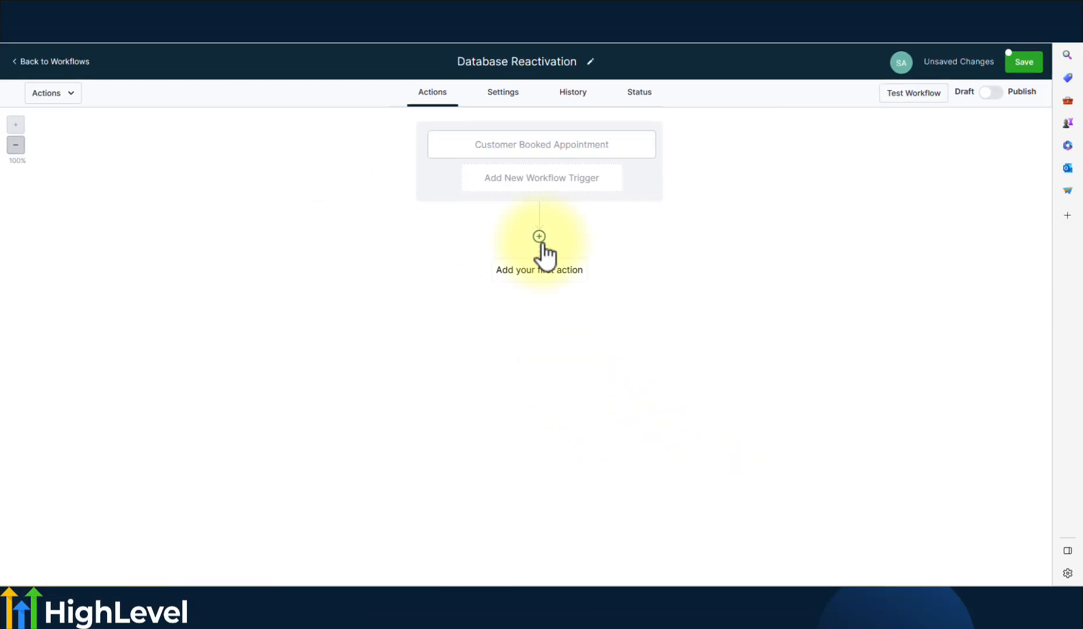
left_click(541, 240)
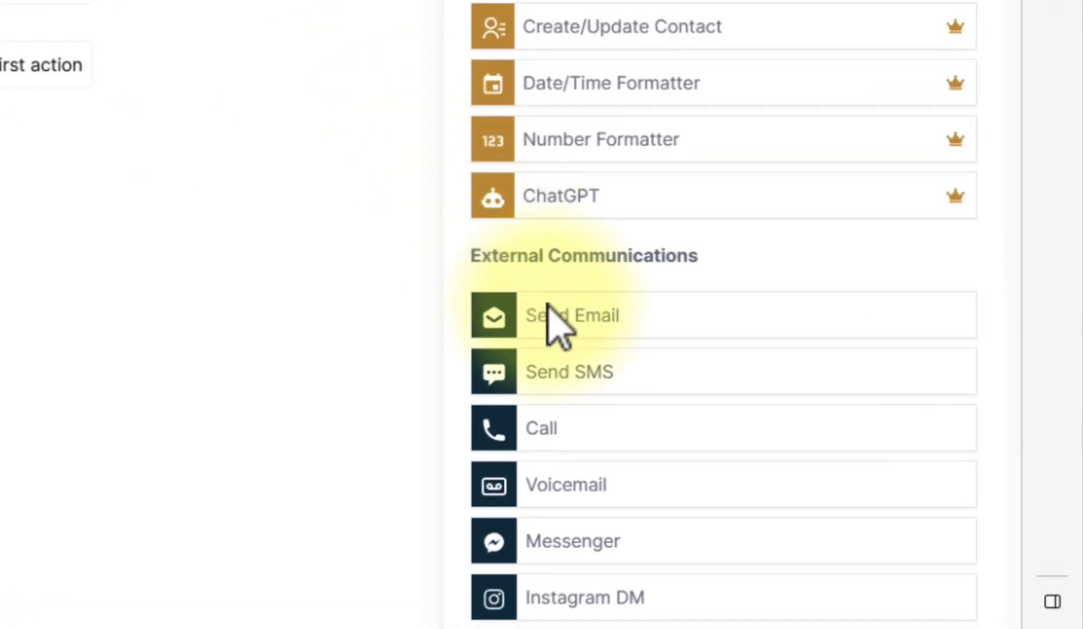
left_click(493, 311)
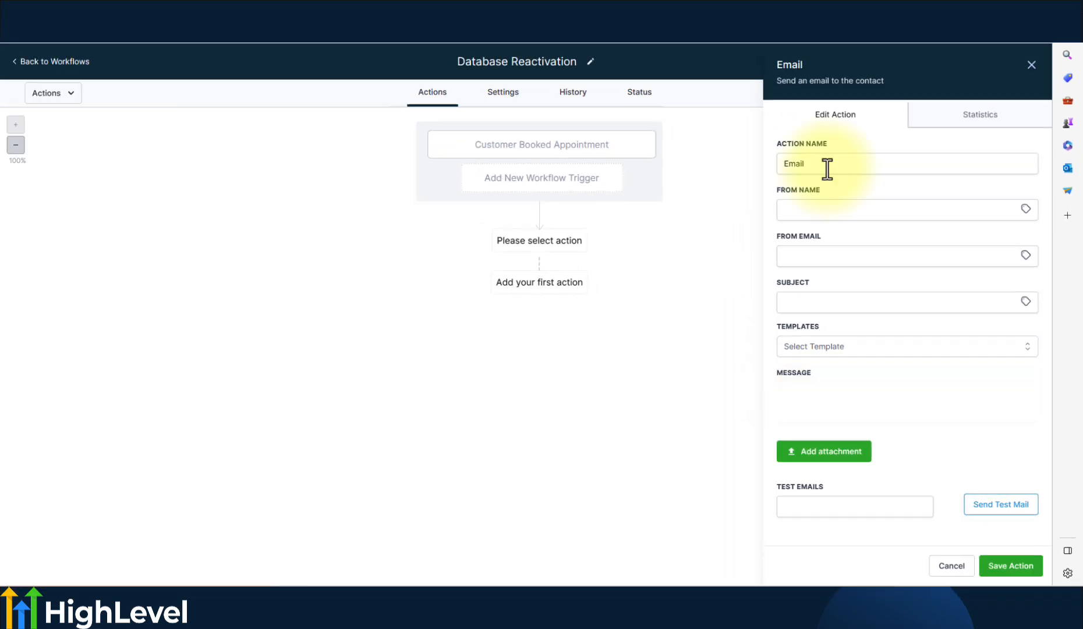
Fill the email's sender fields with the saved product-training address and set the subject to "Thanks for booking with us"
left_click(839, 210)
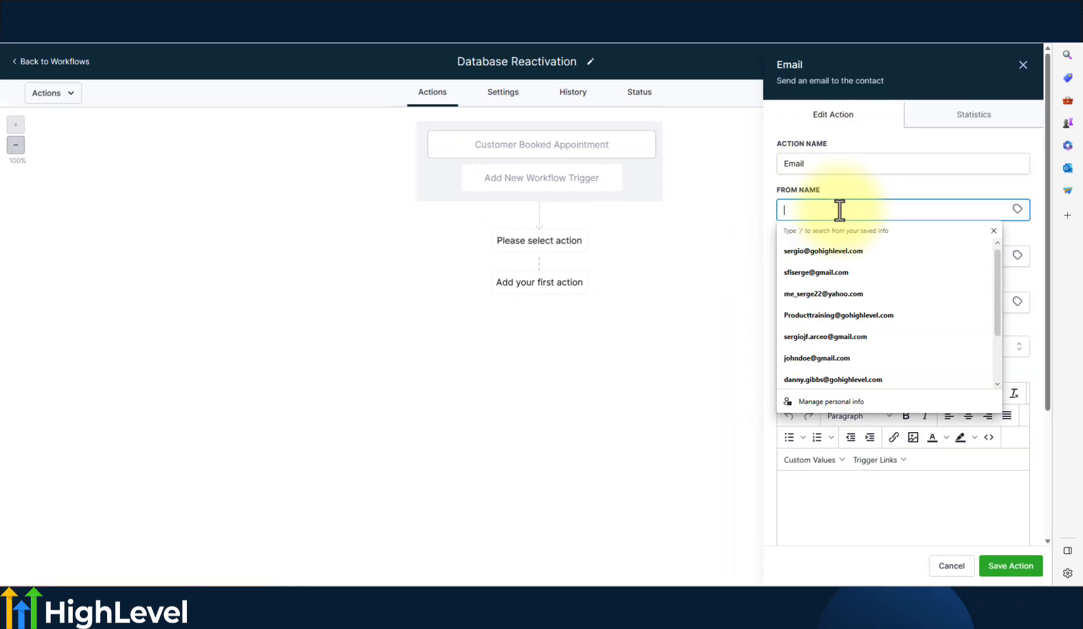
left_click(861, 315)
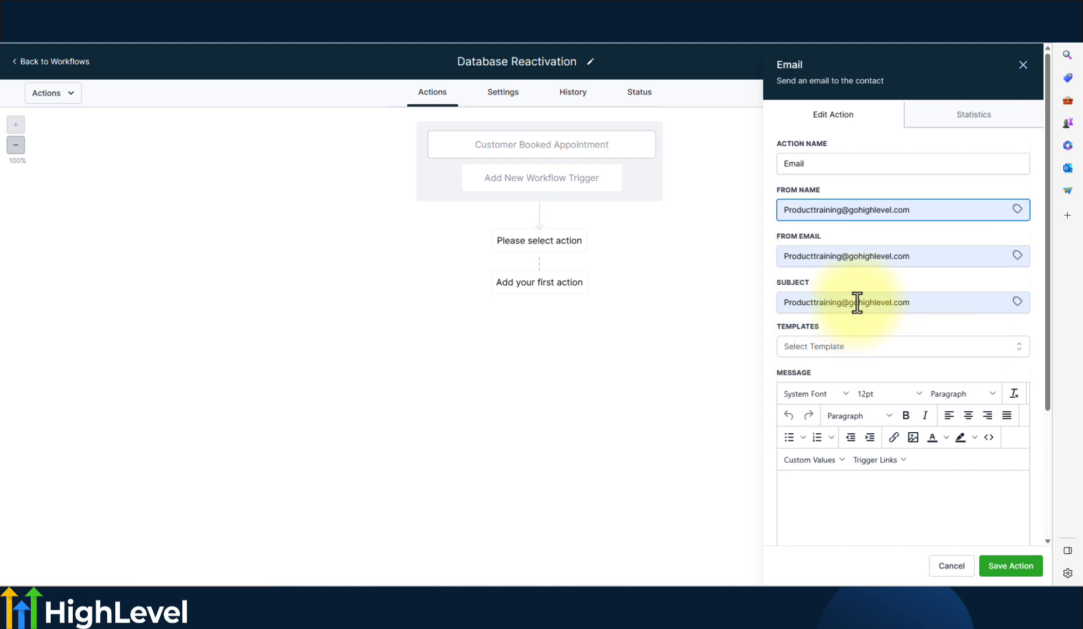
left_click(894, 302)
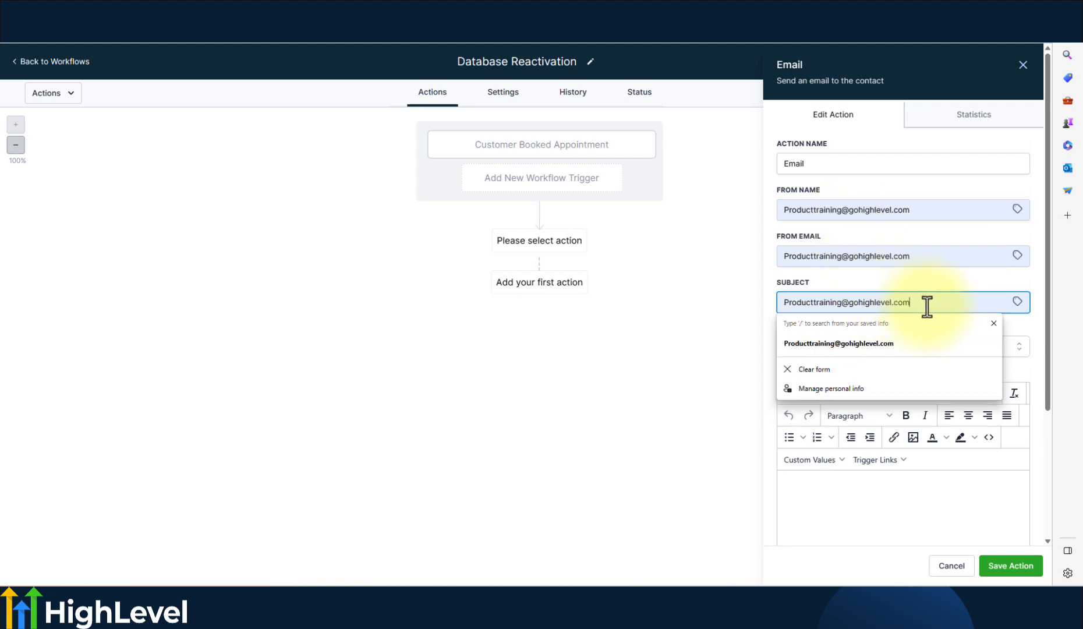
left_click_drag(926, 305, 748, 303)
type("Tha")
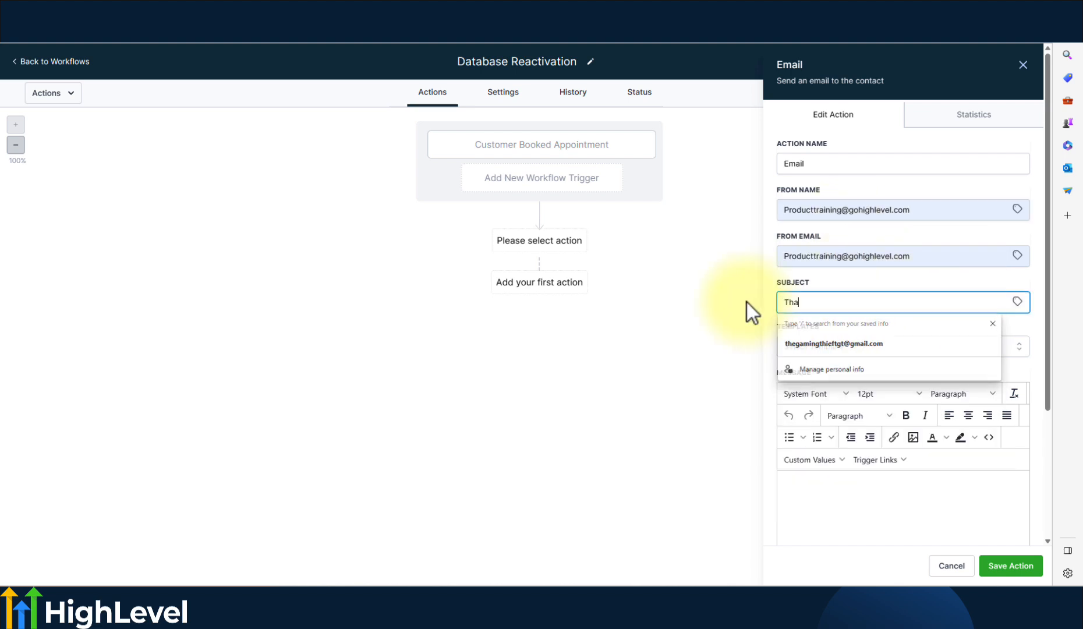
type("nks for booking wi")
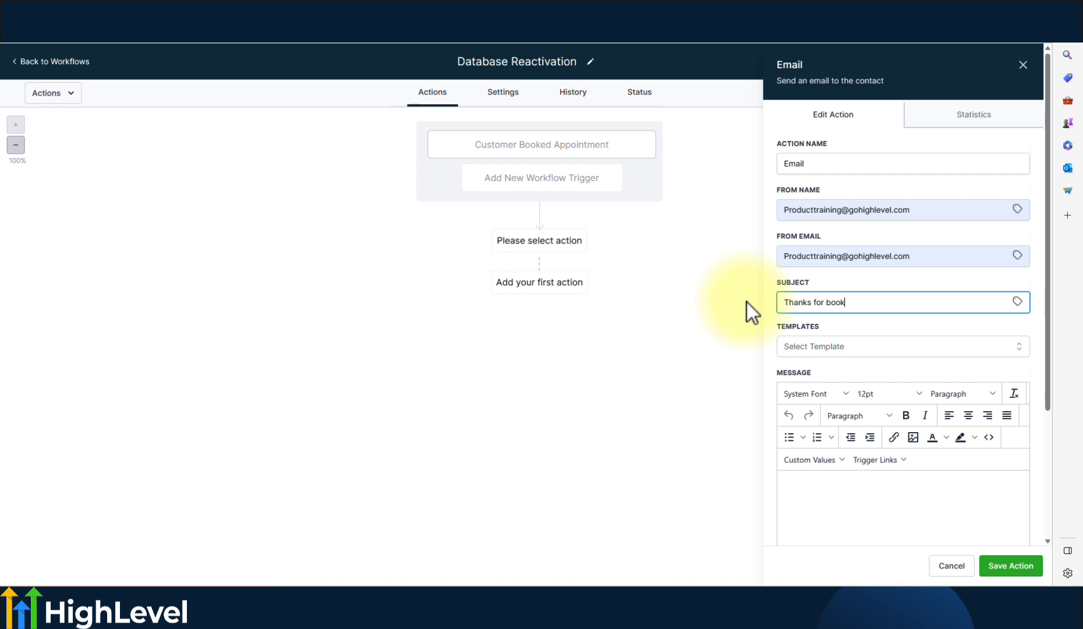
type("us")
Start the email message with "Hi" followed by the contact's First Name custom value
scroll(837, 331, "down", 2)
scroll(837, 330, "down", 2)
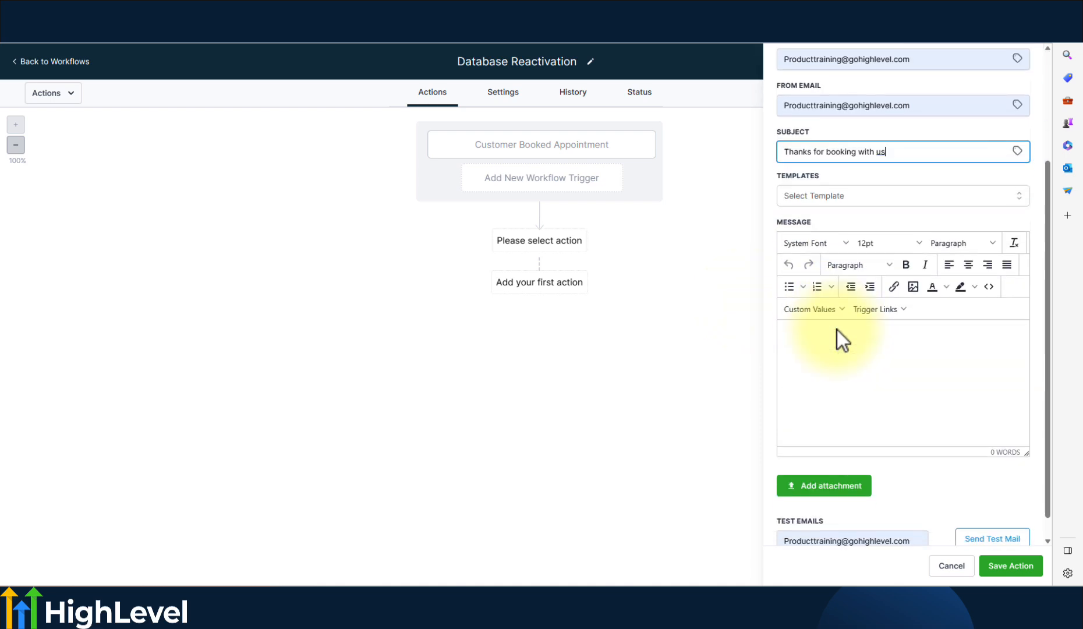
left_click(838, 357)
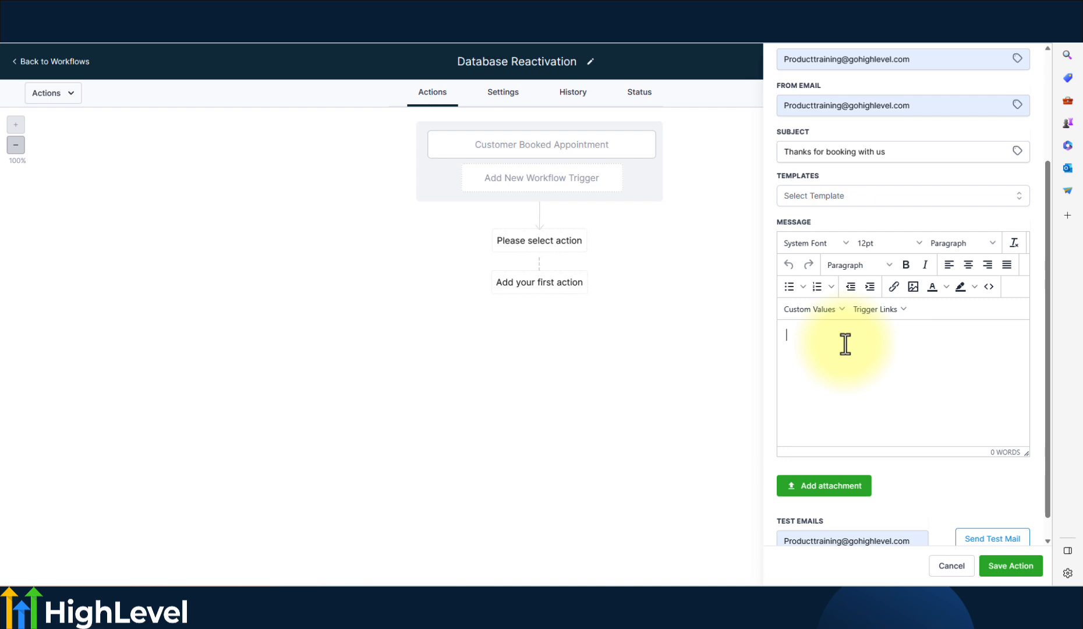
type("Hi")
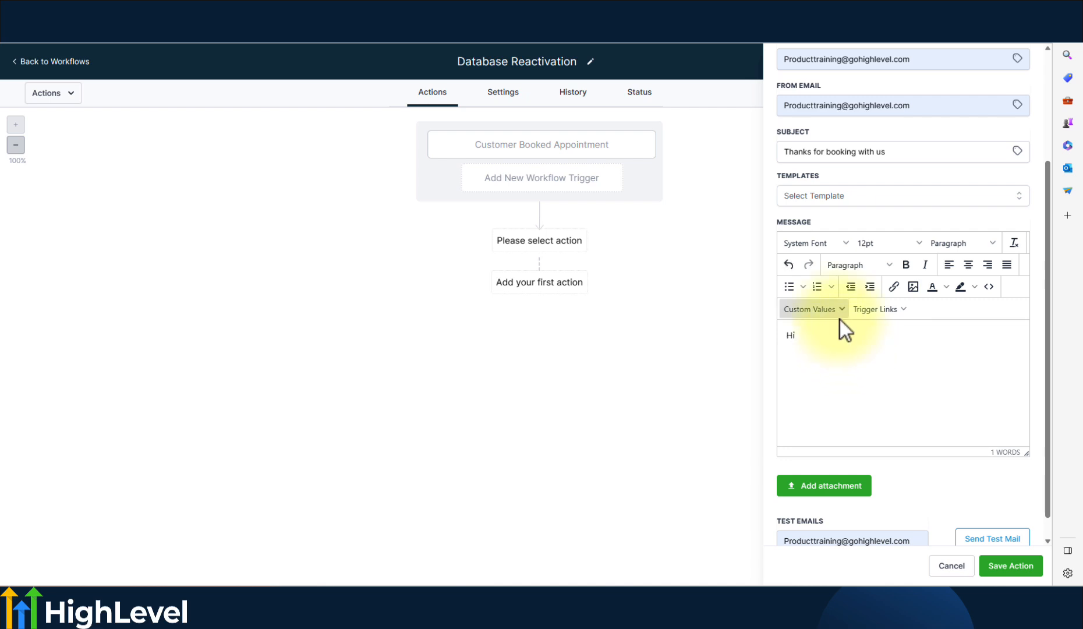
left_click(840, 313)
mouse_move(839, 337)
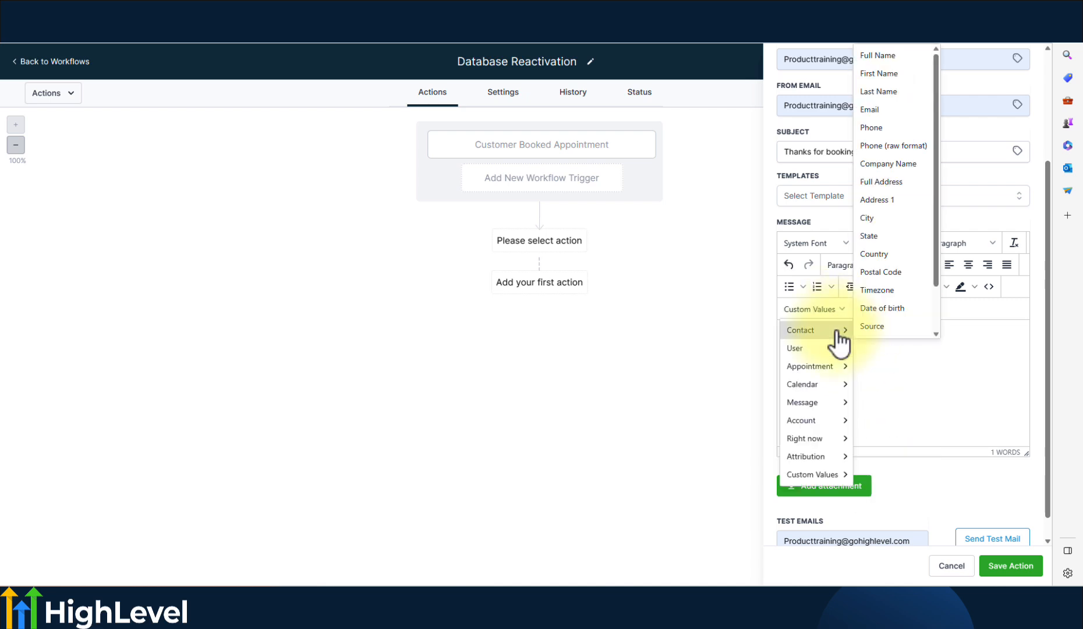
left_click(911, 75)
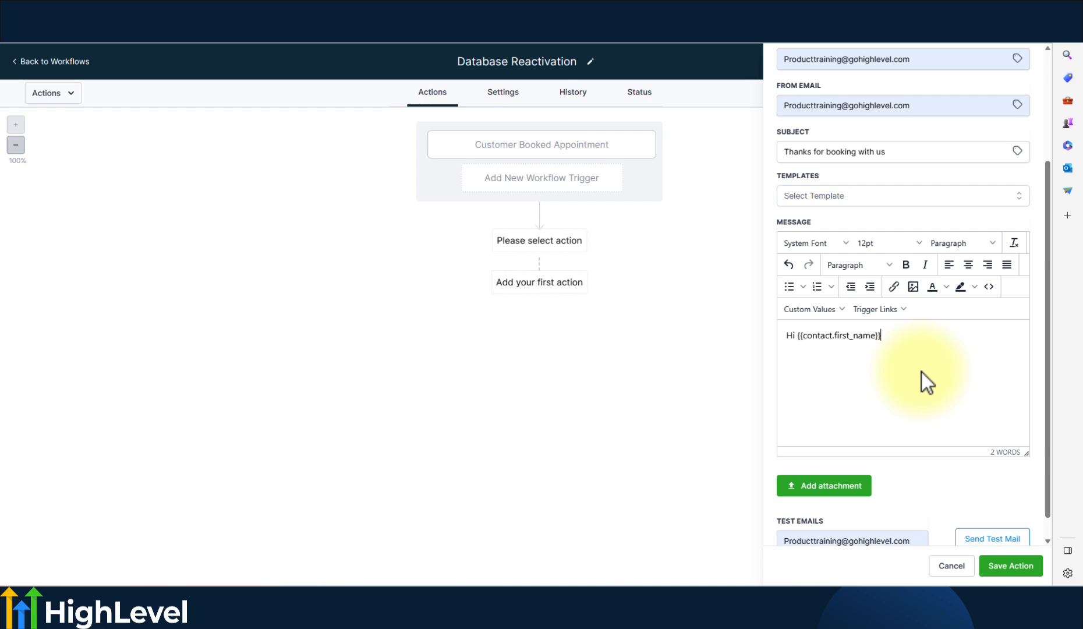
Continue the message after the first-name placeholder with "thank you for booking with us"
type("thank you for booking with s")
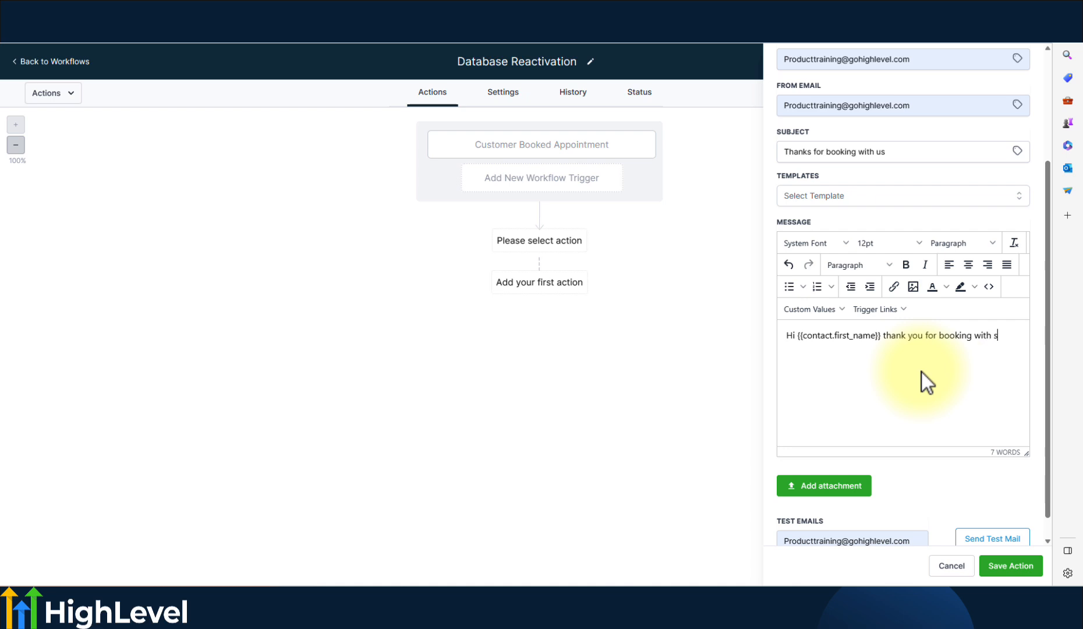
key("BackSpace")
type("us")
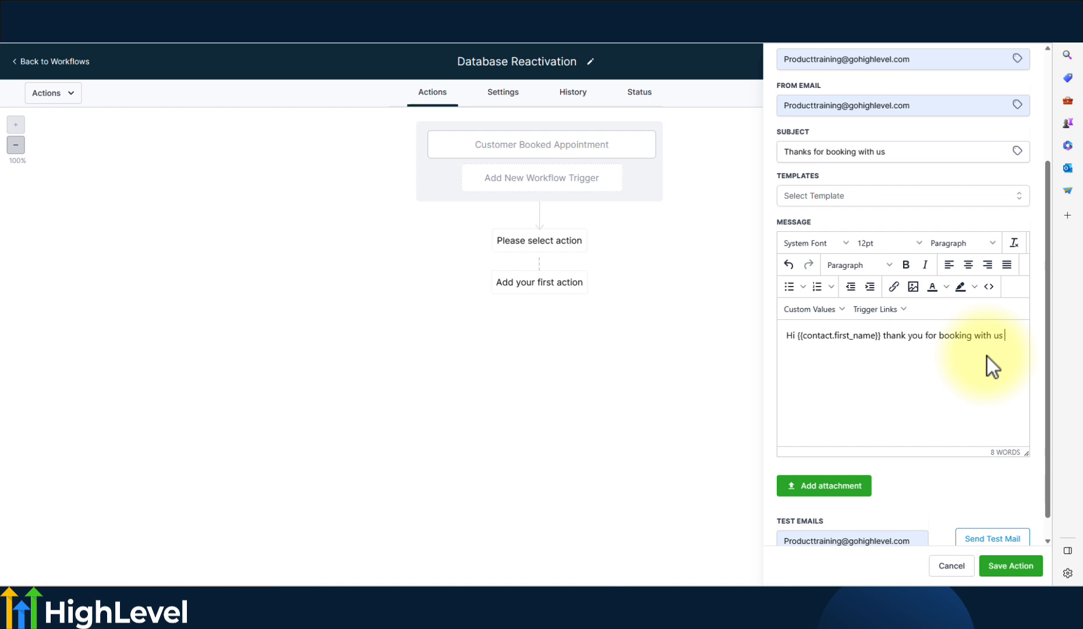
left_click(820, 312)
mouse_move(810, 368)
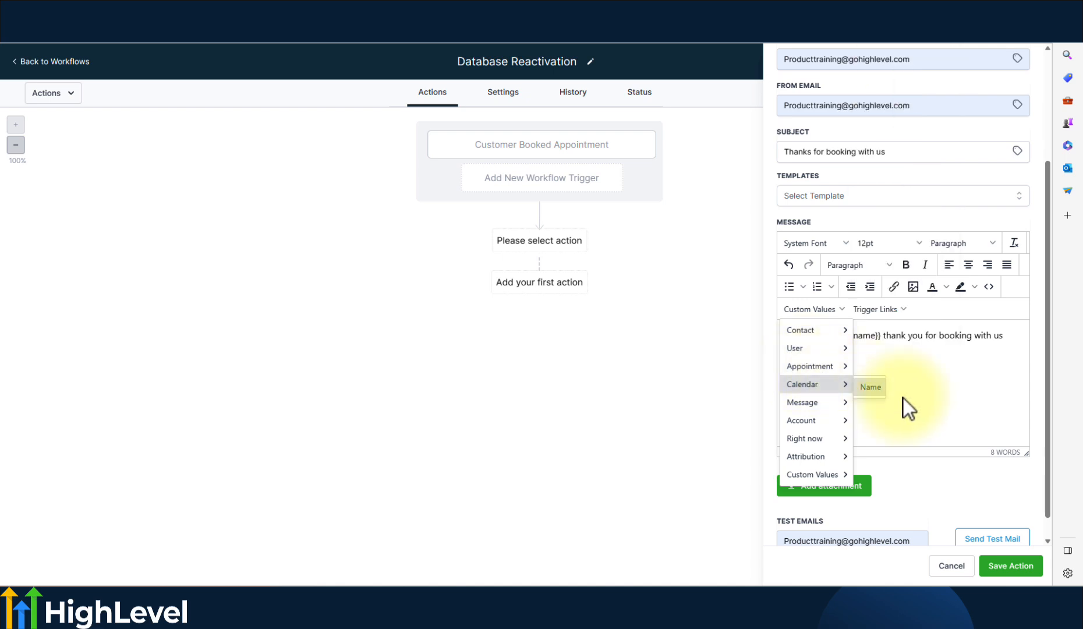
left_click(951, 415)
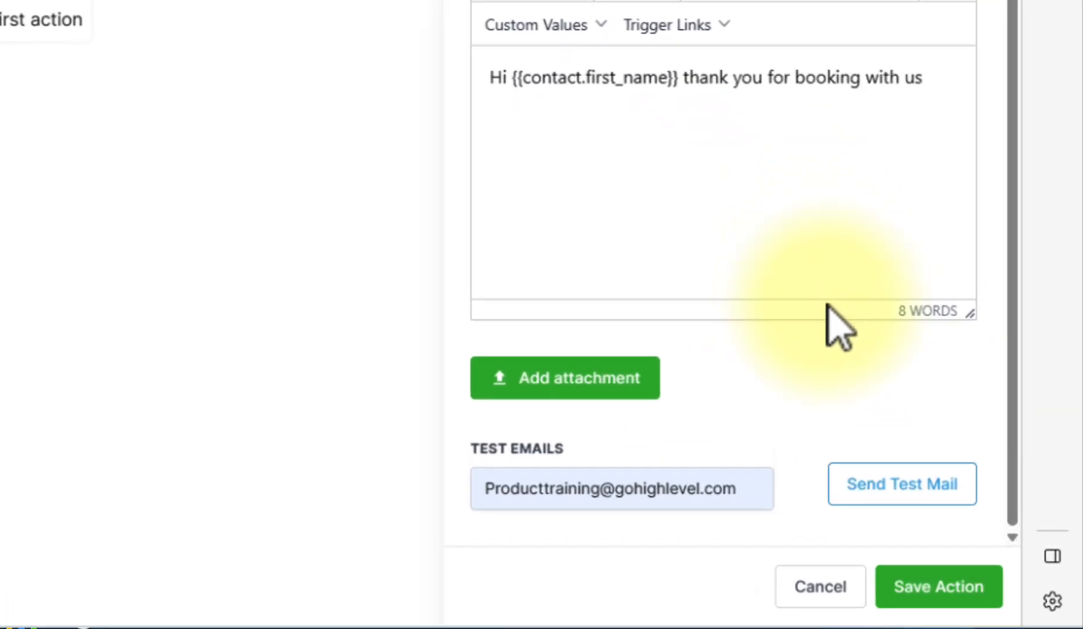
Save the email action and look over the actions that can be added after it without adding one
left_click(938, 584)
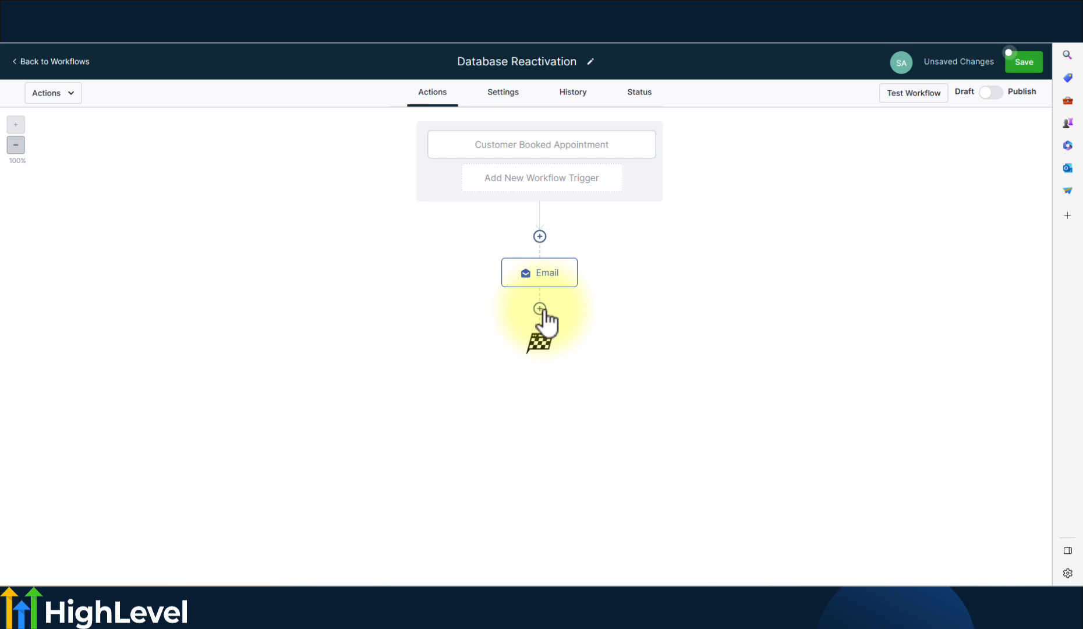
left_click(544, 310)
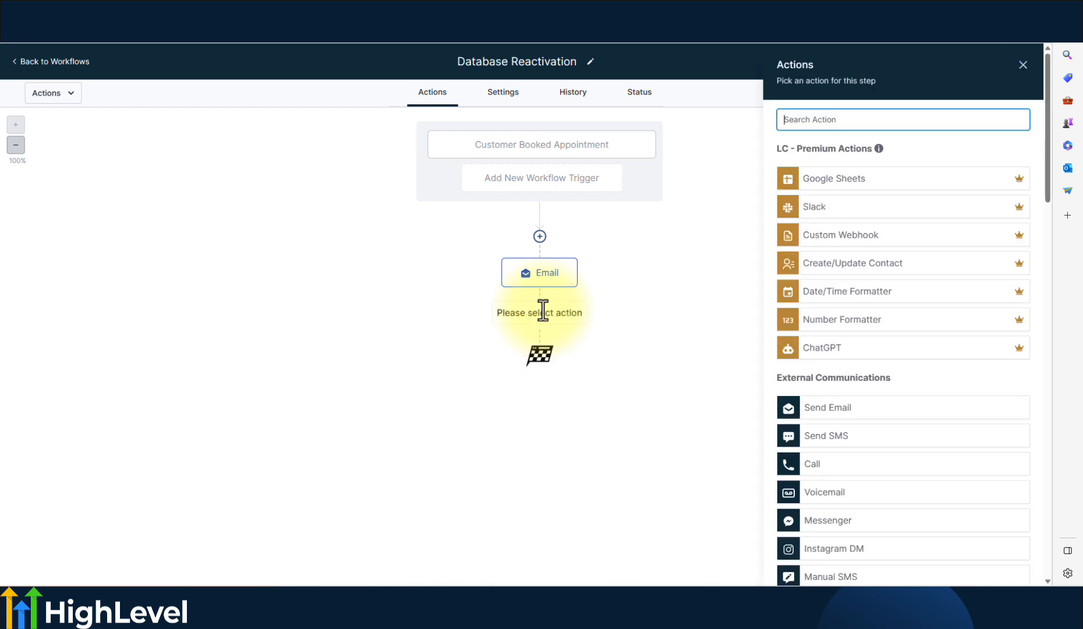
left_click(1023, 65)
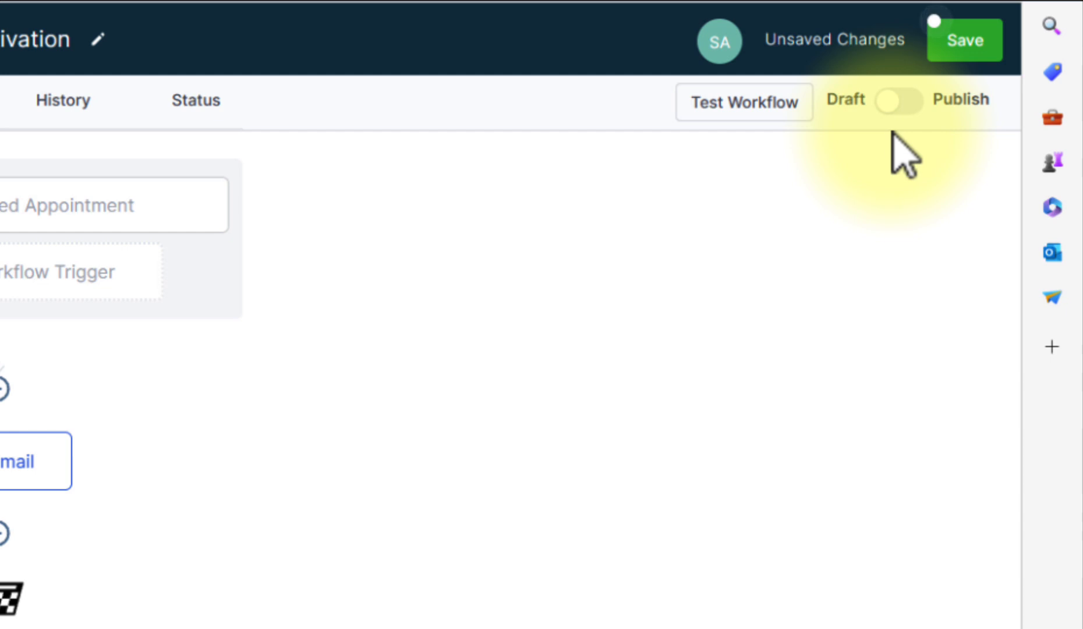
Switch the Database Reactivation workflow from Draft to Publish and save it
left_click(909, 111)
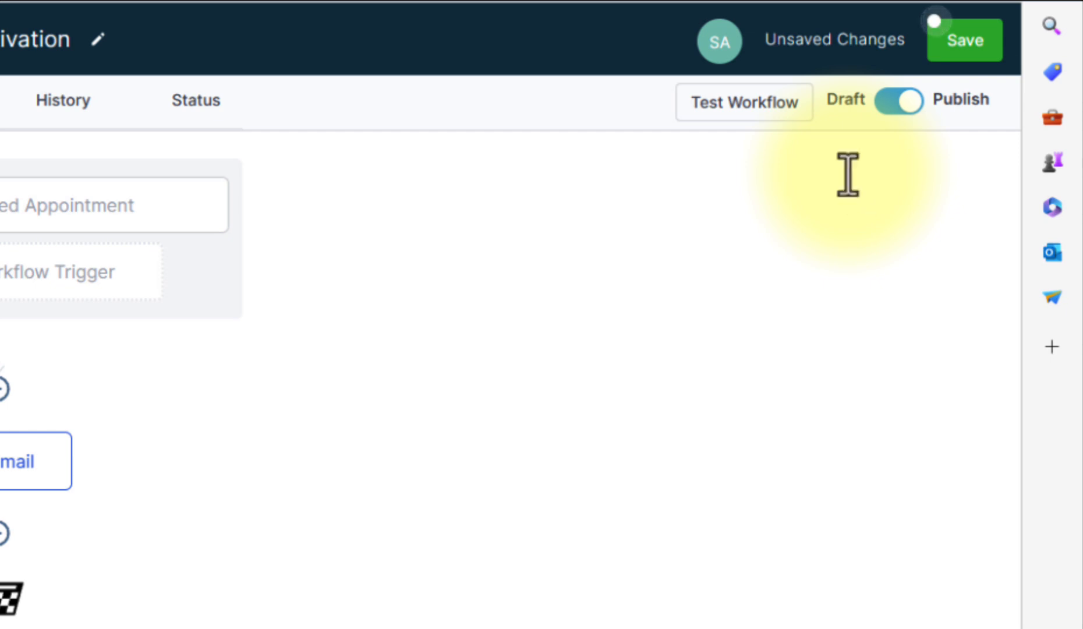
left_click(970, 54)
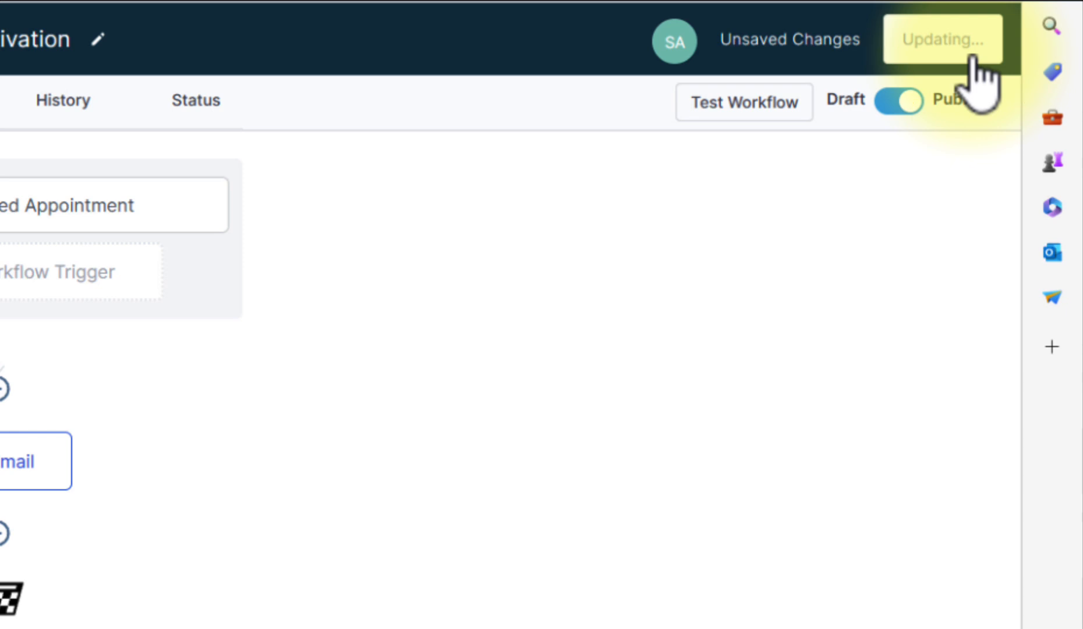